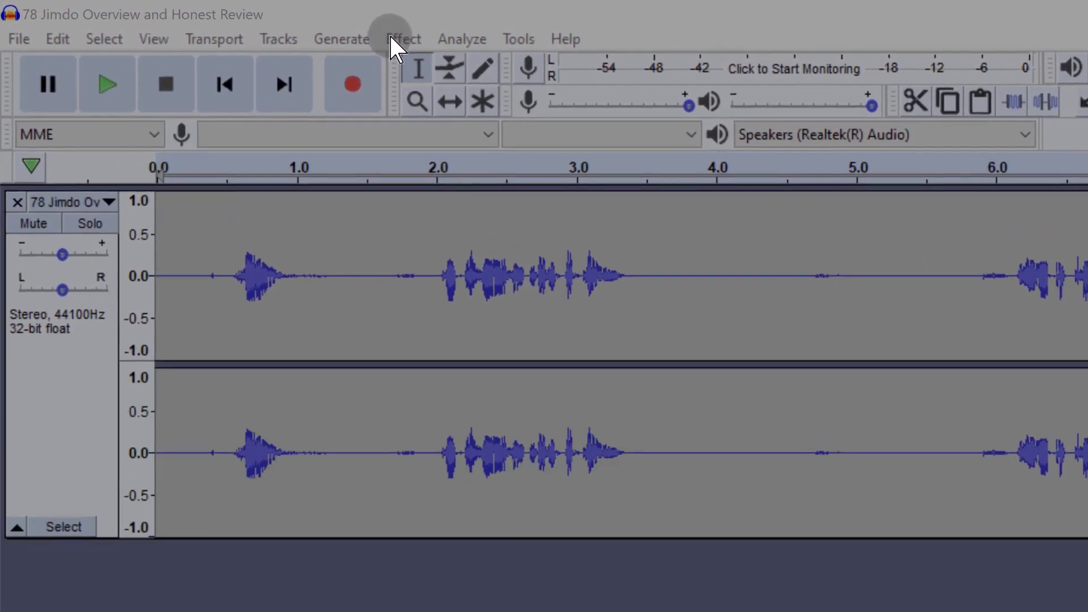
Try Effect > Normalize with no audio selected, then dismiss the Disallowed warning
click(391, 36)
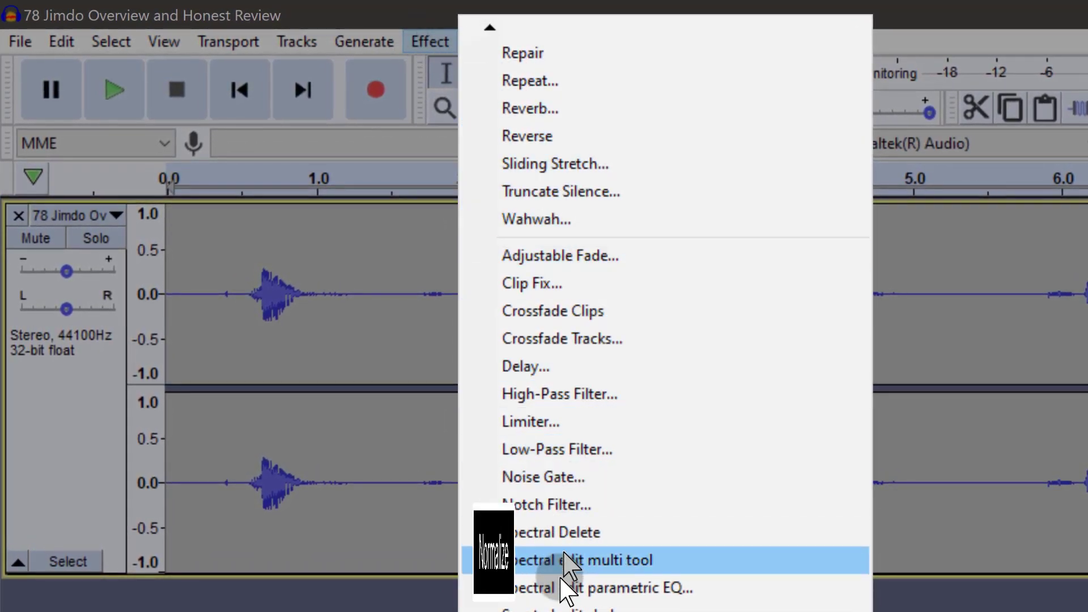
mouse_move(490, 30)
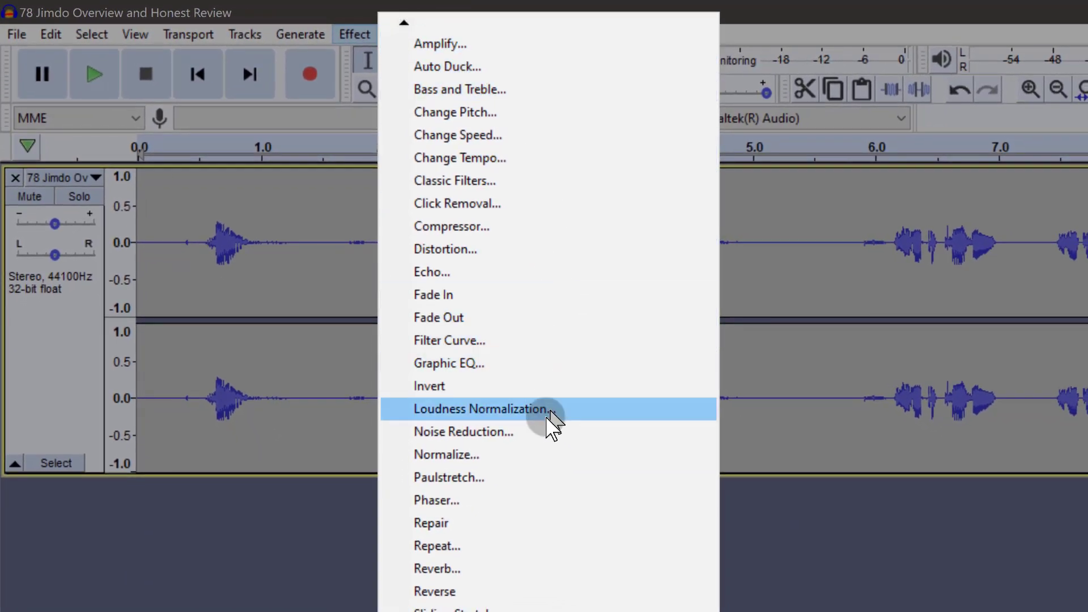
click(456, 453)
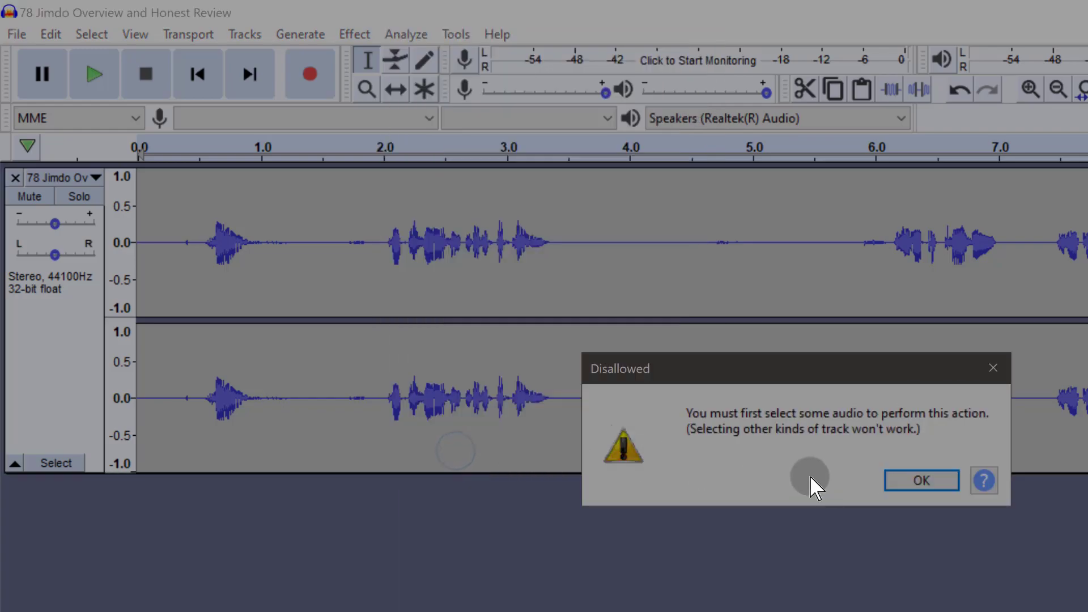
click(923, 480)
Select the whole stereo track and open Normalize with its 0.0 dB peak target highlighted
click(60, 377)
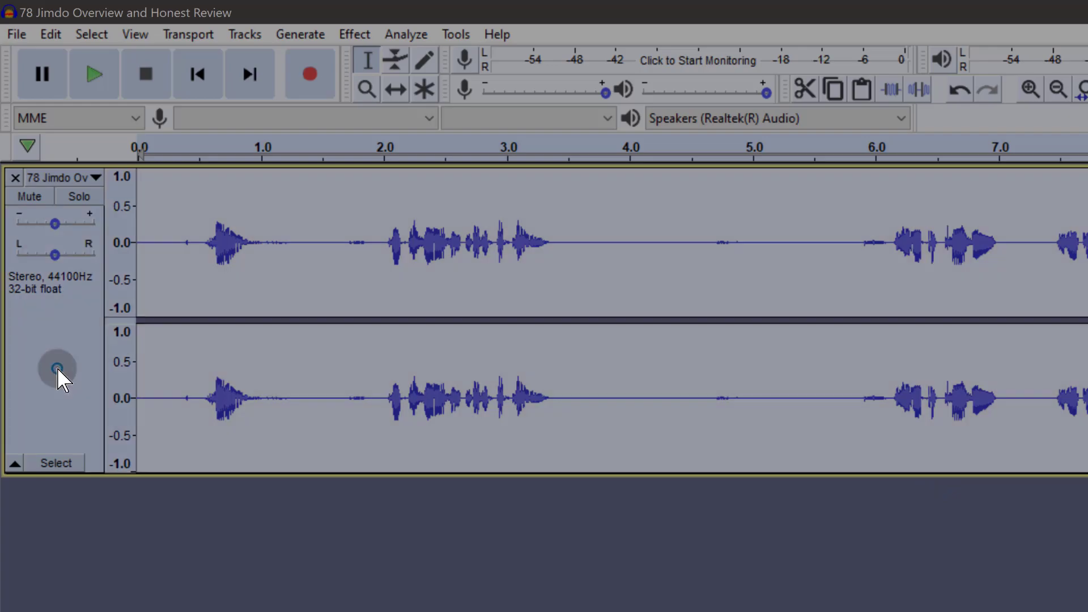
click(354, 34)
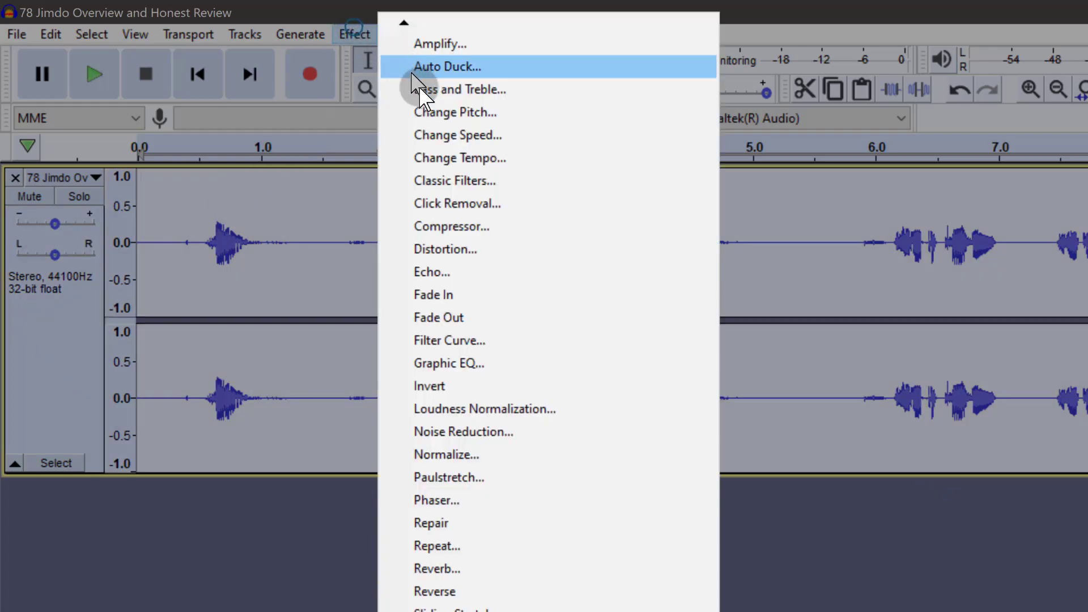
click(456, 454)
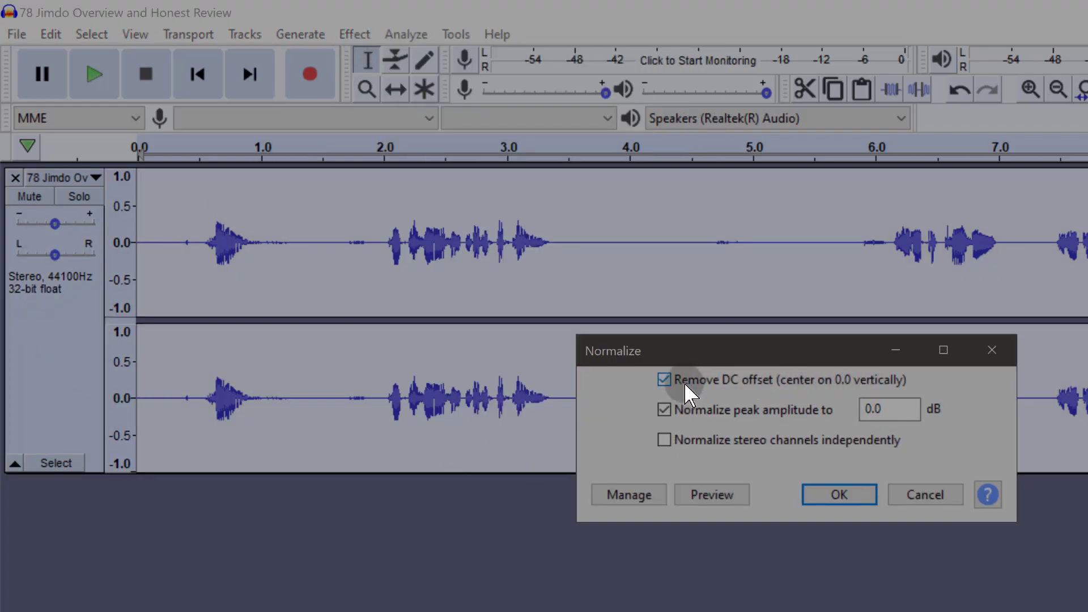
double_click(894, 403)
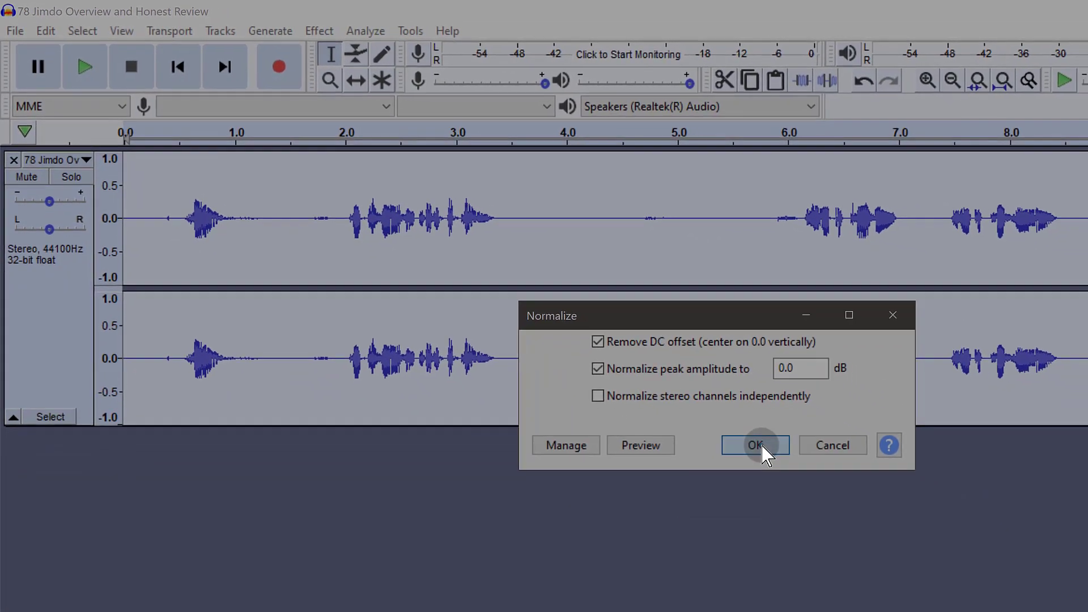
Apply Normalize to a 0.0 dB peak with DC offset removed
click(780, 460)
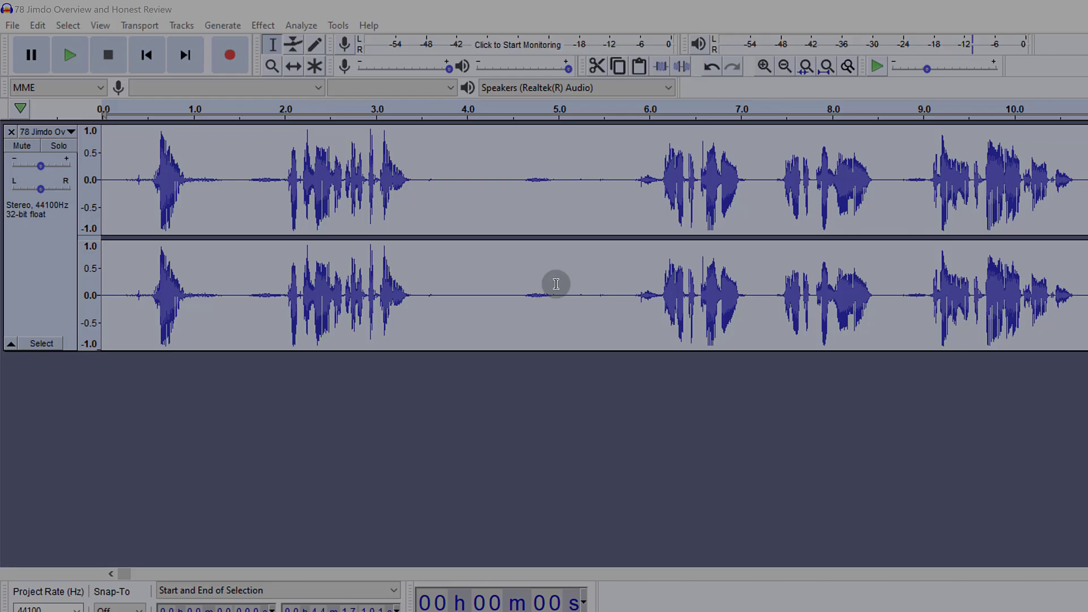
Undo Normalize from the Edit menu, restoring the original quieter waveform
click(37, 22)
click(22, 23)
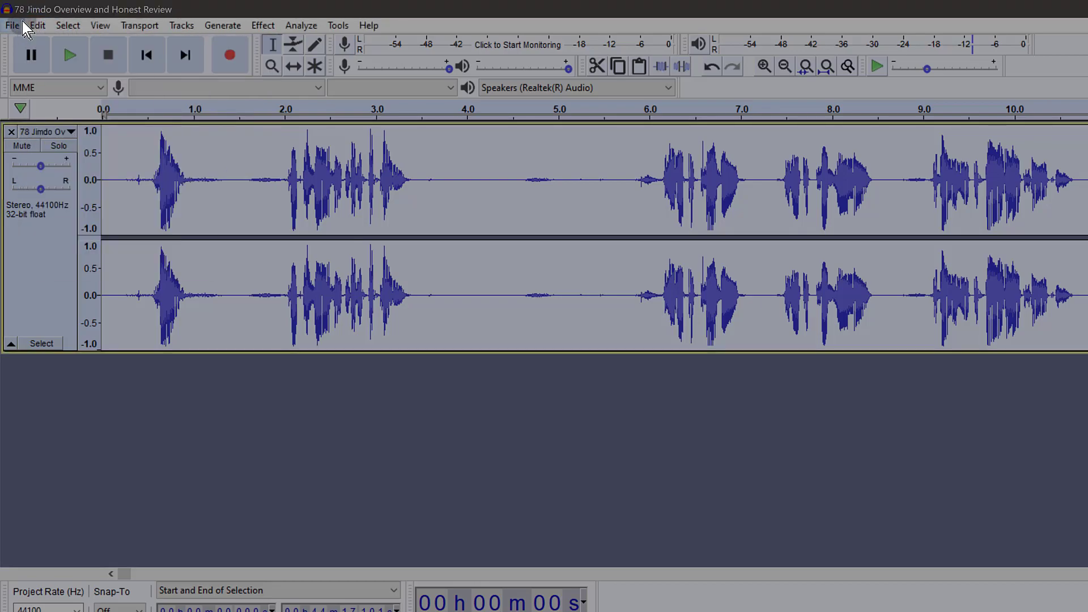
click(37, 25)
click(52, 41)
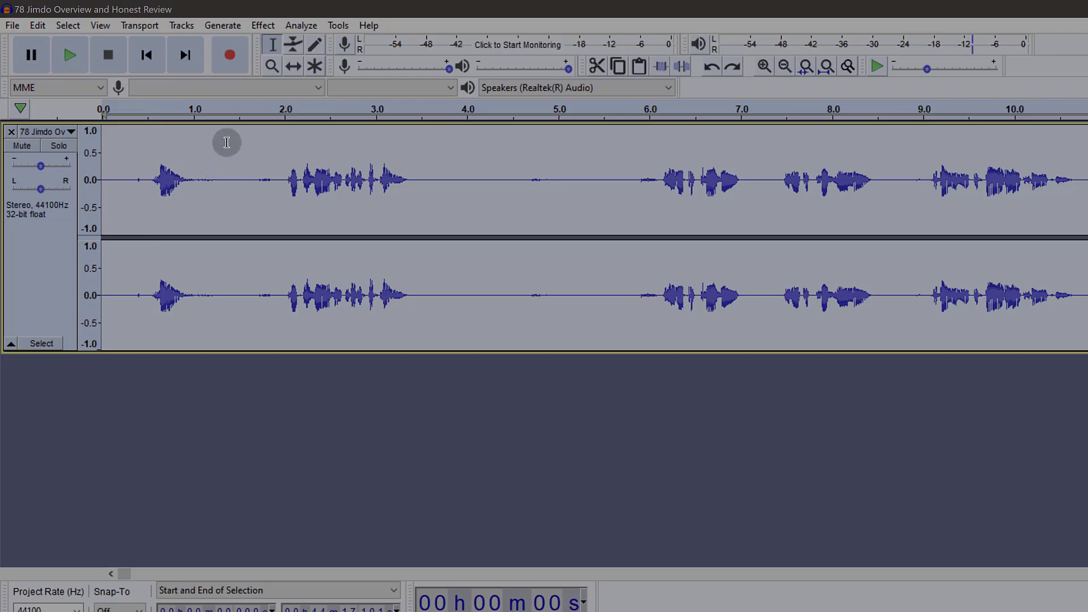
click(264, 25)
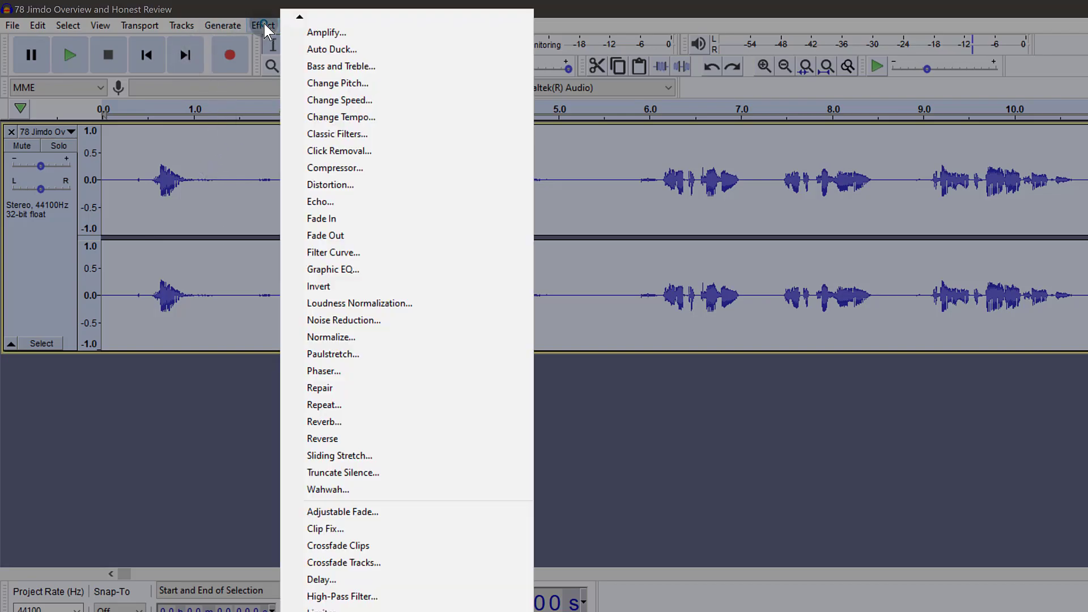
Apply Amplify with New Peak Amplitude 1 dB, a 10.745 dB gain
click(321, 37)
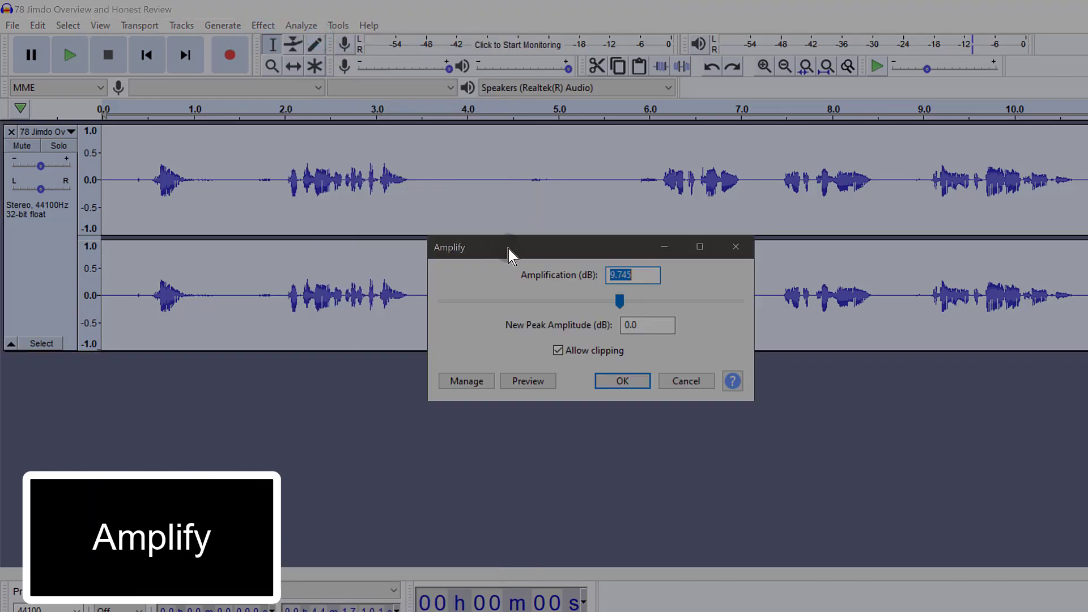
drag(508, 249, 408, 248)
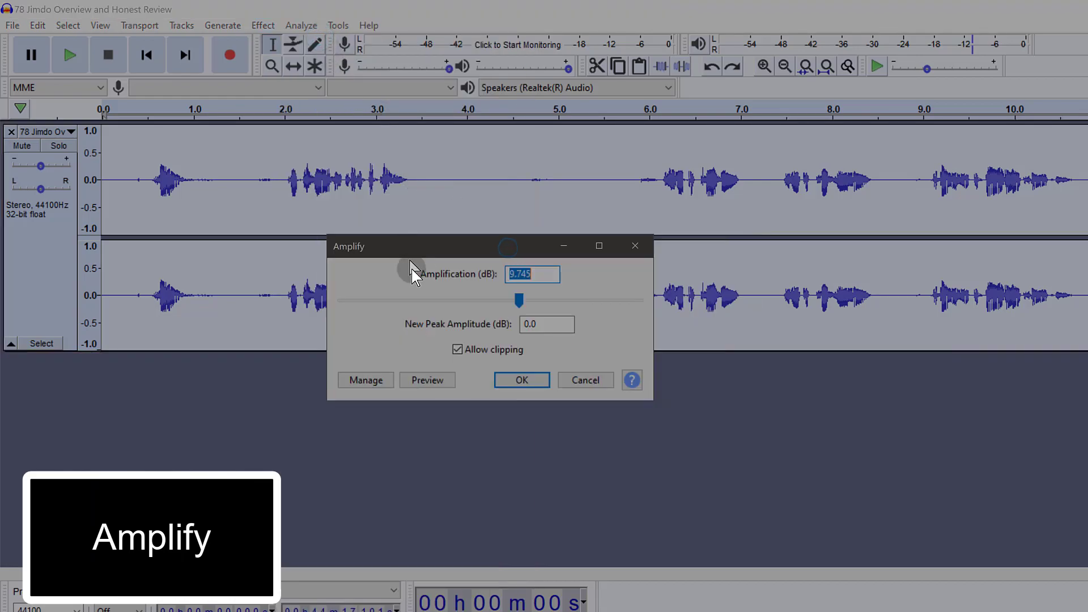
click(539, 324)
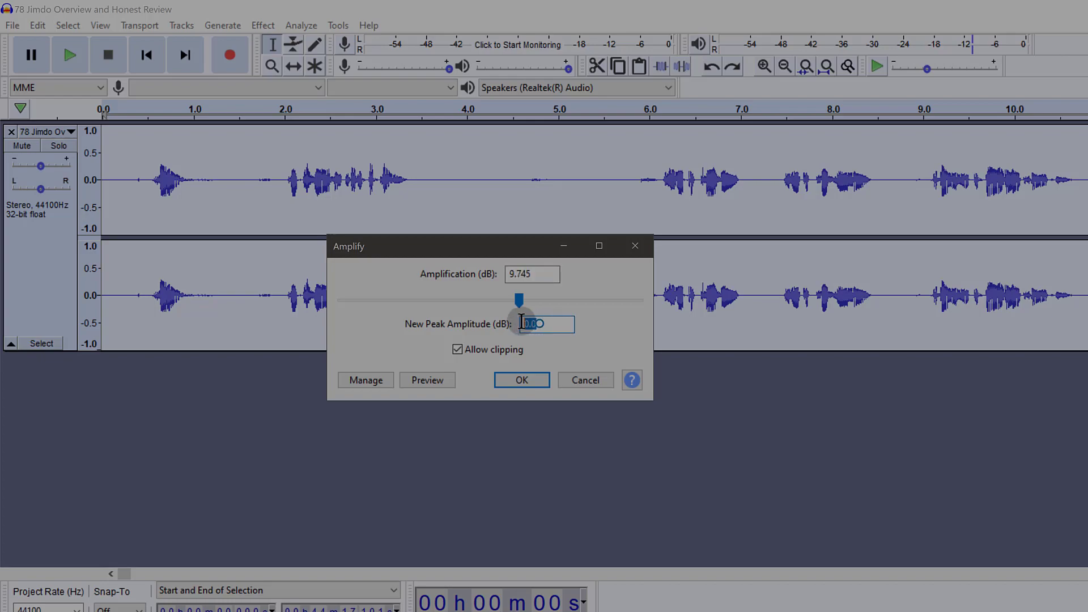
click(458, 350)
double_click(539, 322)
text(1)
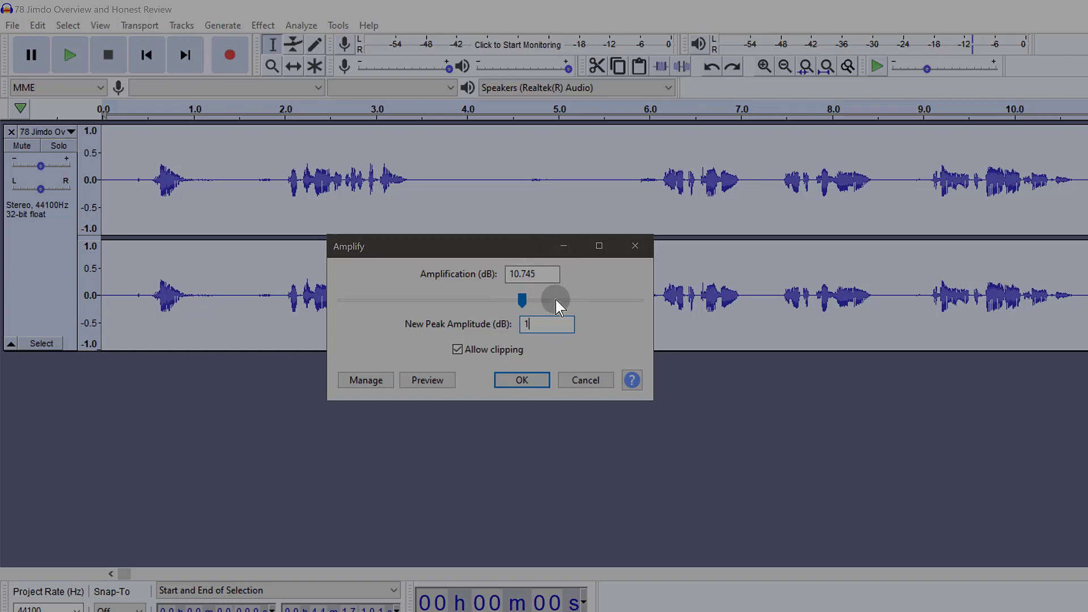
click(528, 379)
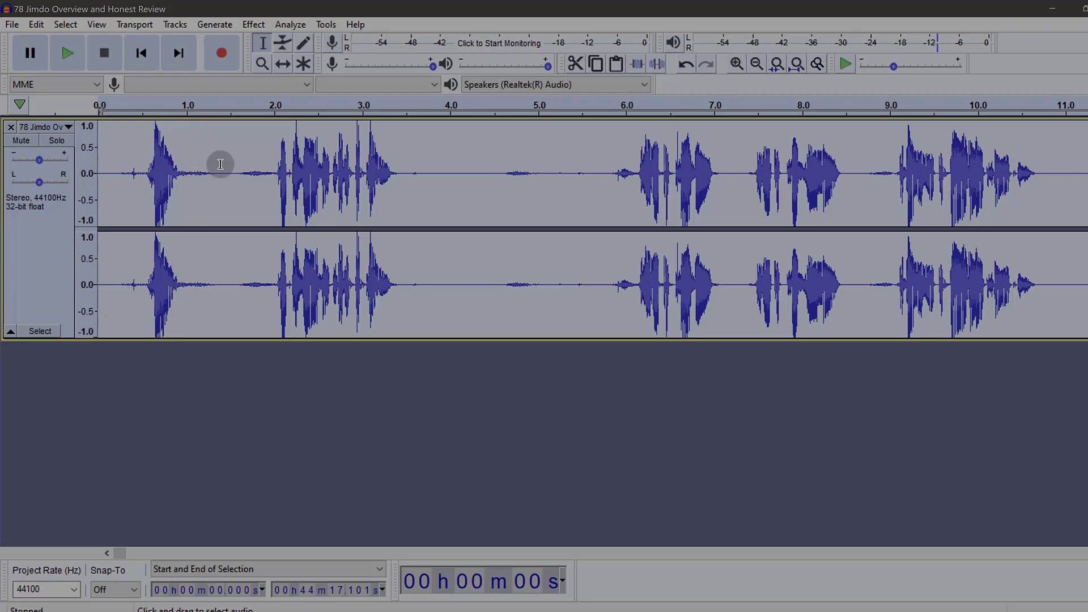
Undo the amplification and reopen Amplify with a 1 dB new peak
key(ctrl+z)
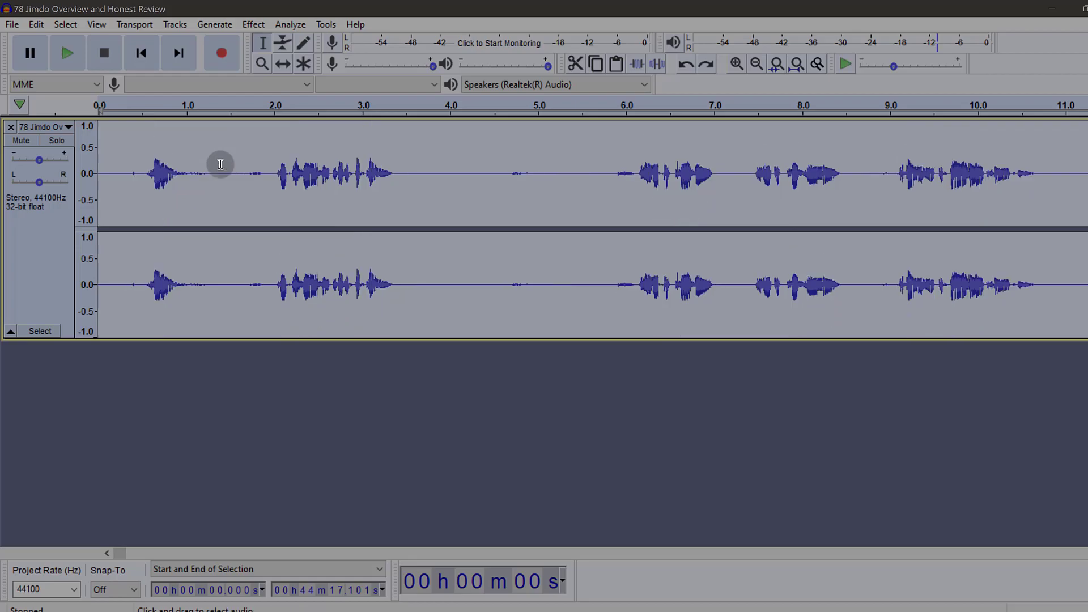
click(260, 24)
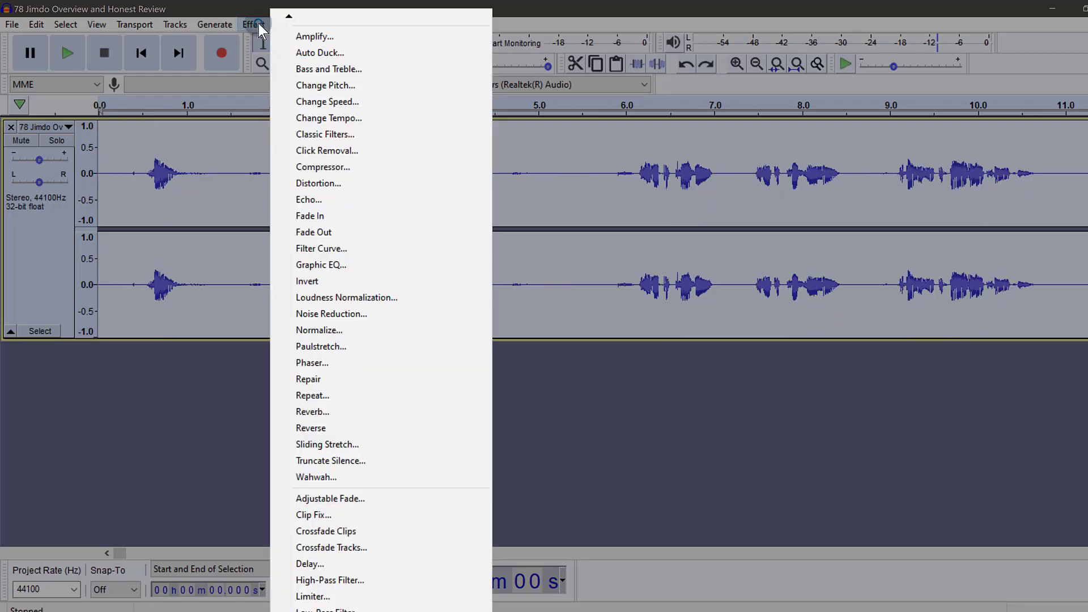
click(305, 35)
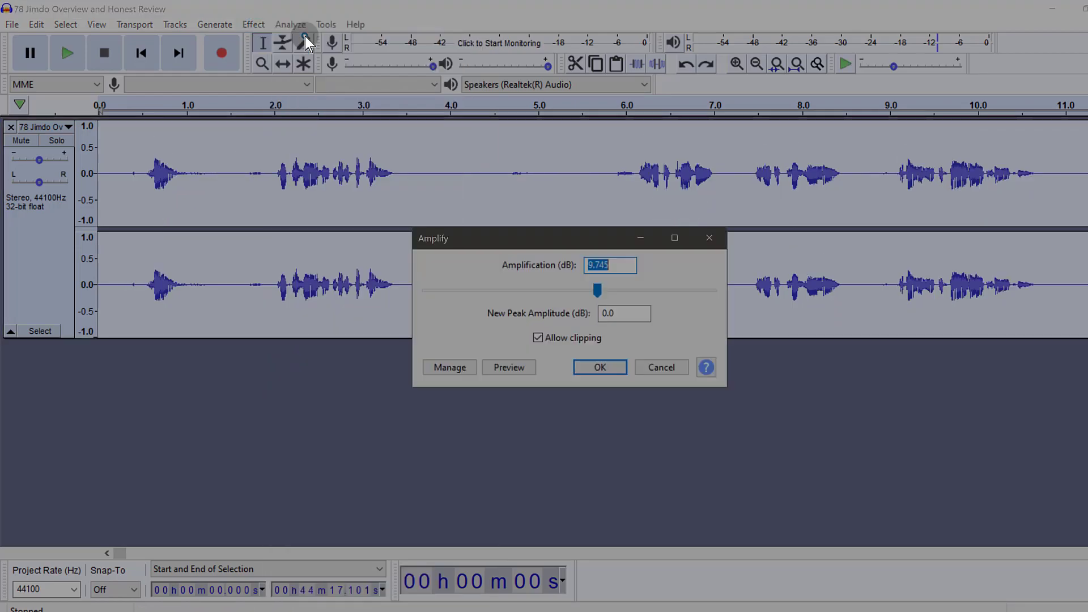
click(623, 313)
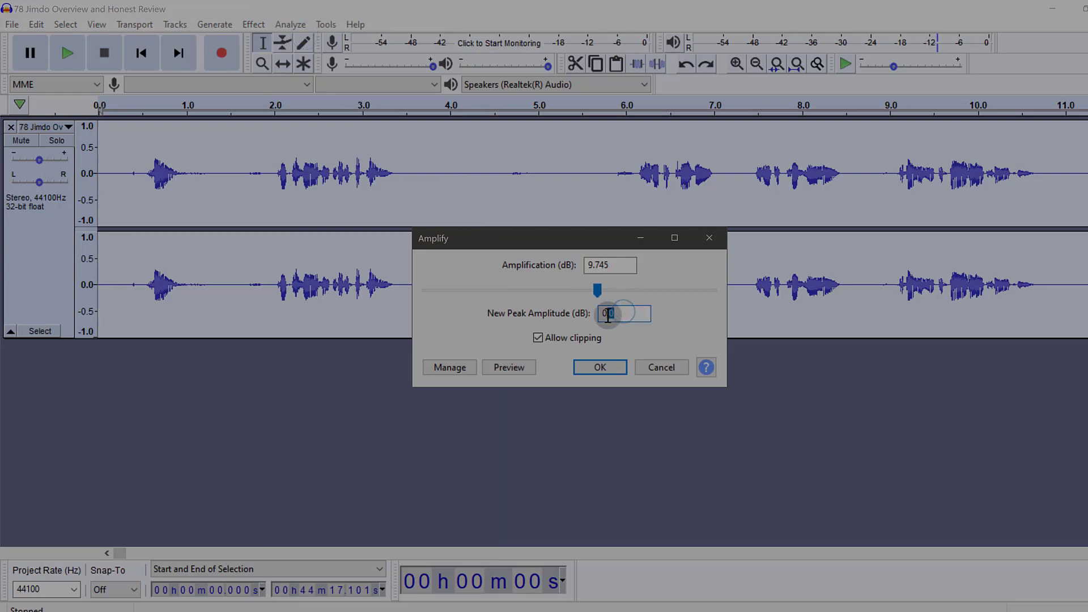
drag(620, 313, 604, 313)
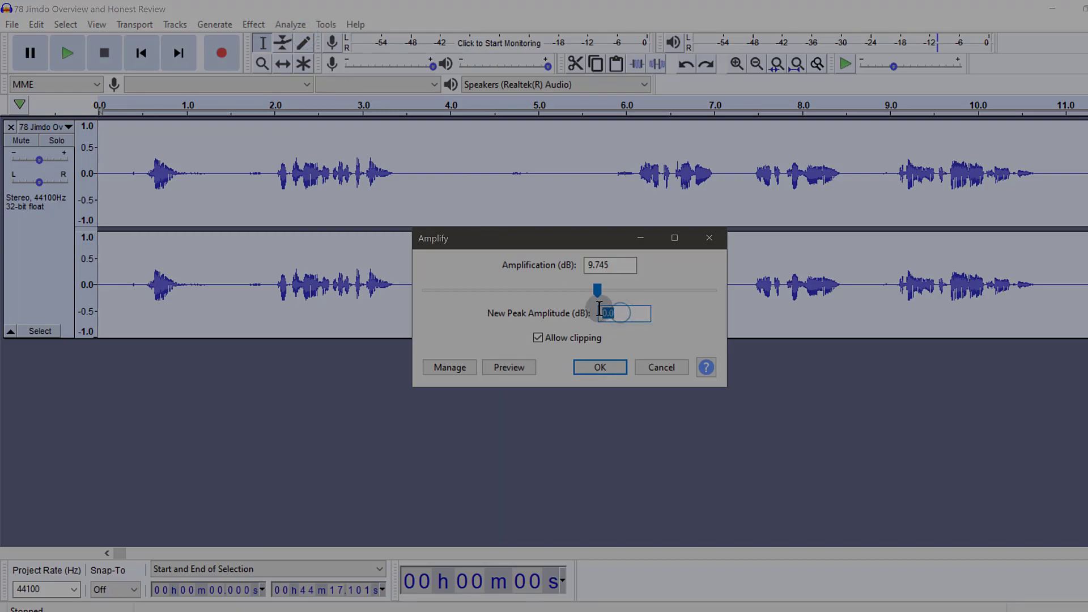
text(1)
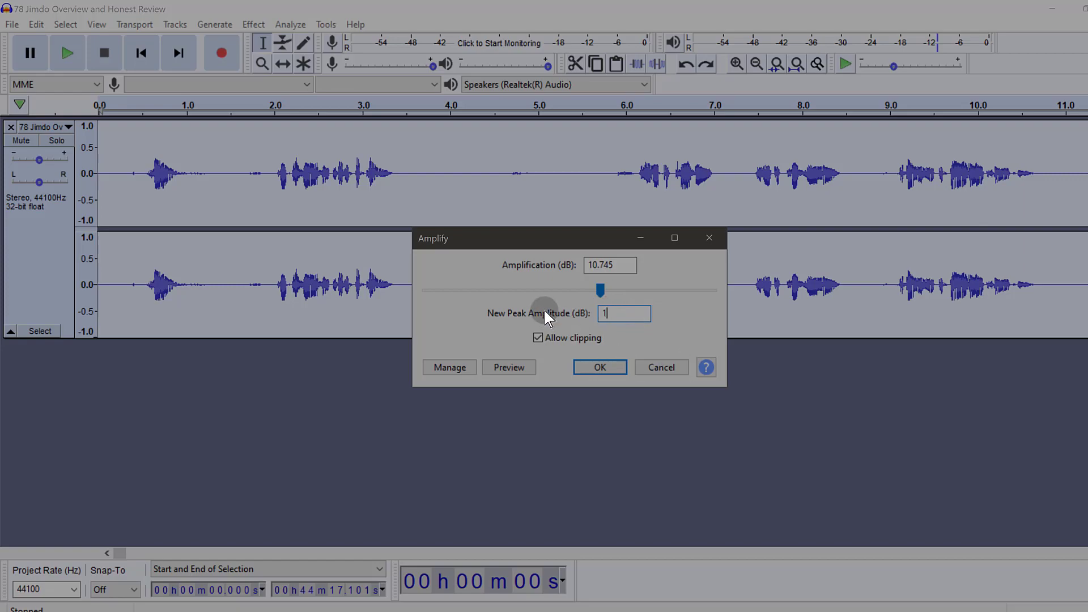
Toggle Allow clipping off and on, then raise the new peak to 2 dB (11.745 dB gain)
click(538, 336)
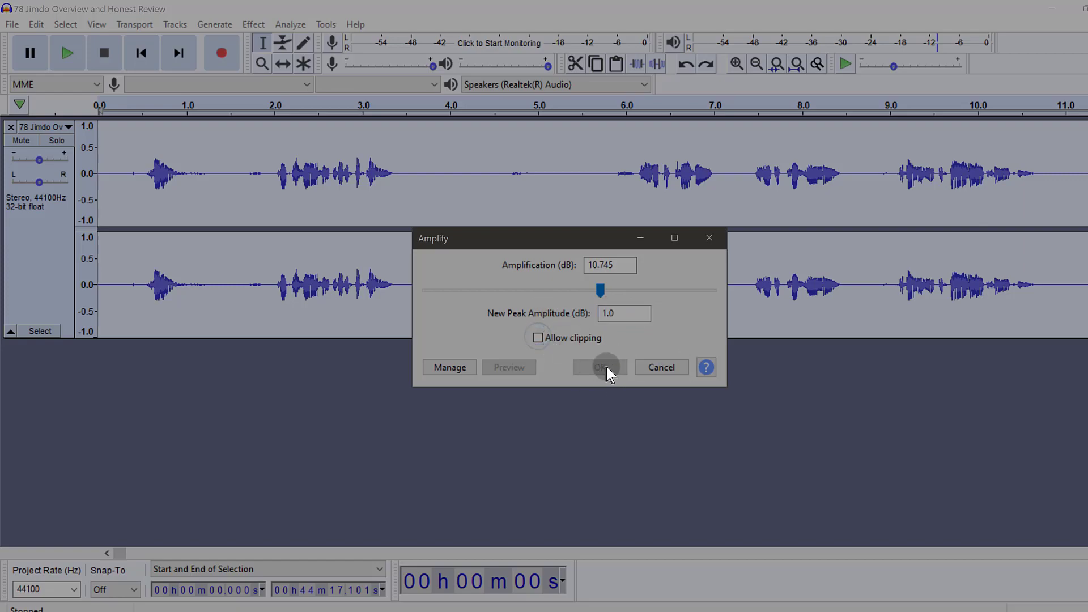
drag(546, 290, 589, 295)
click(539, 337)
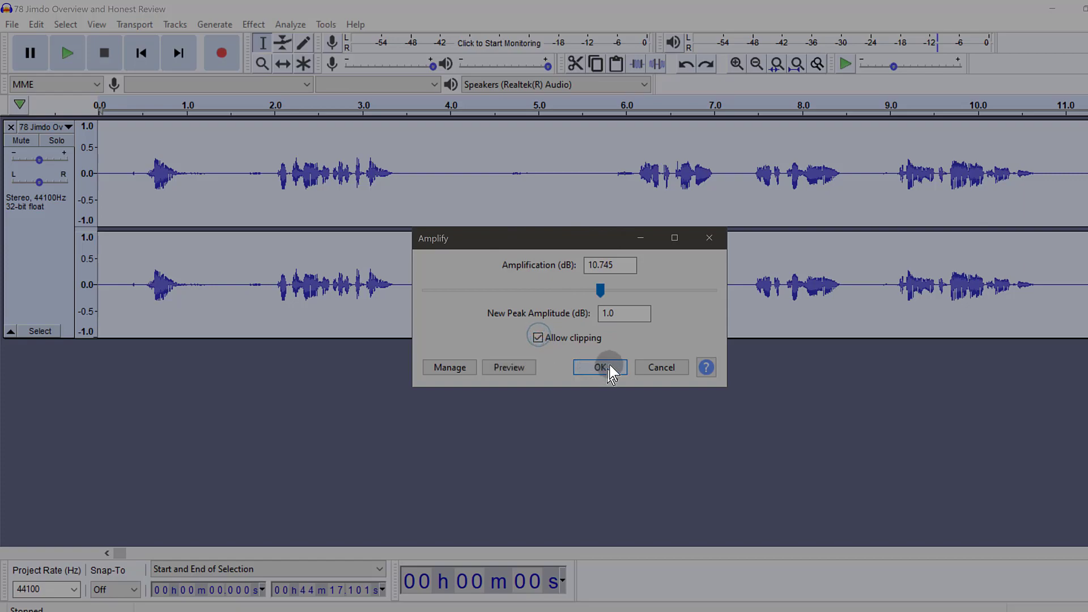
drag(624, 313, 600, 305)
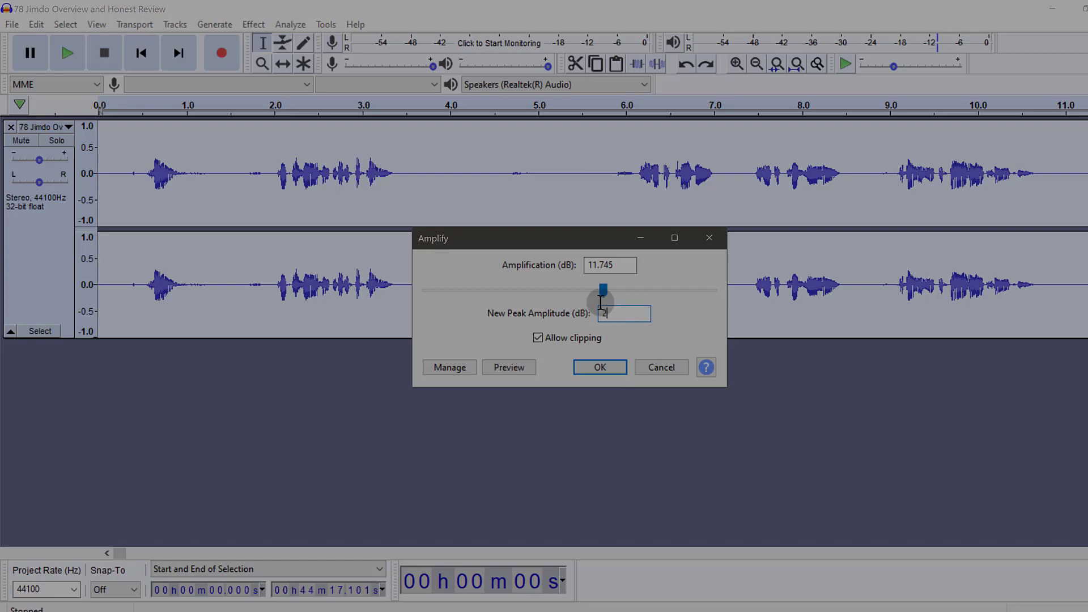
text(2)
Change the Amplify new peak back to 0 dB with clipping allowed
double_click(602, 313)
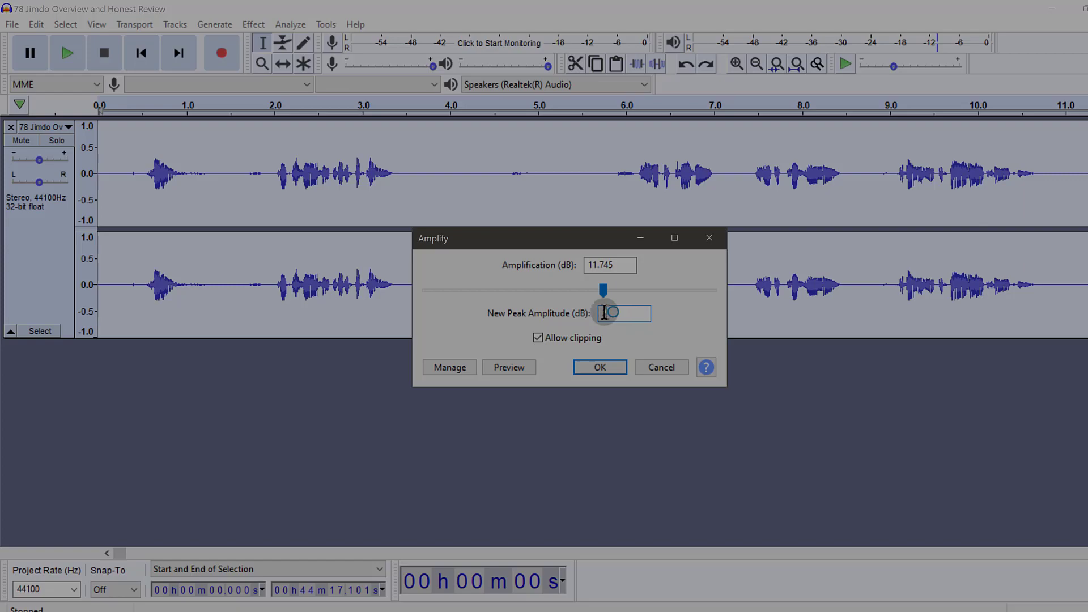
text(0)
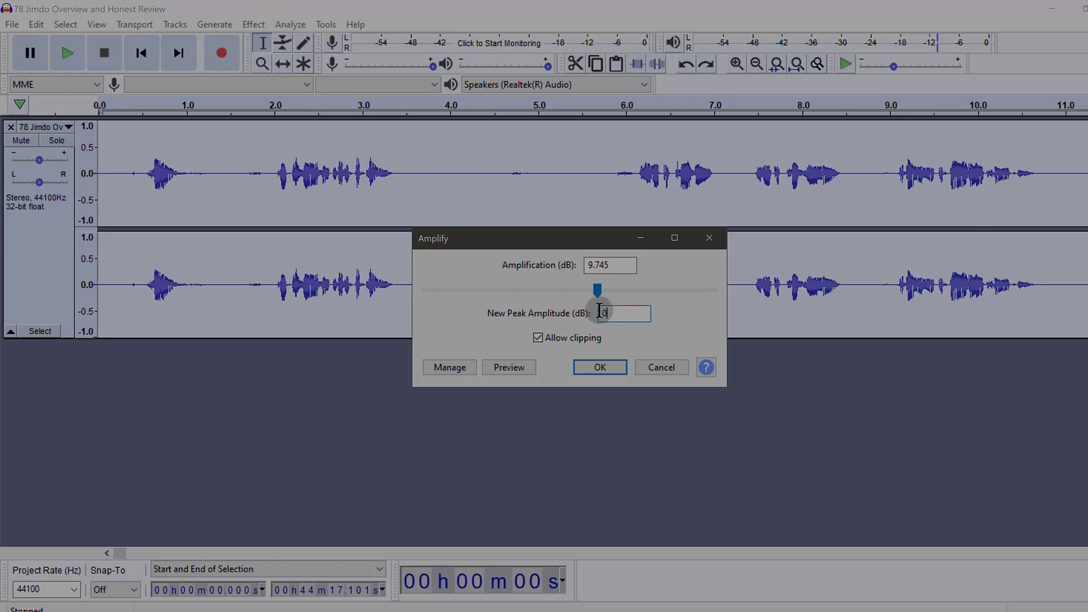
click(539, 337)
click(648, 313)
click(569, 289)
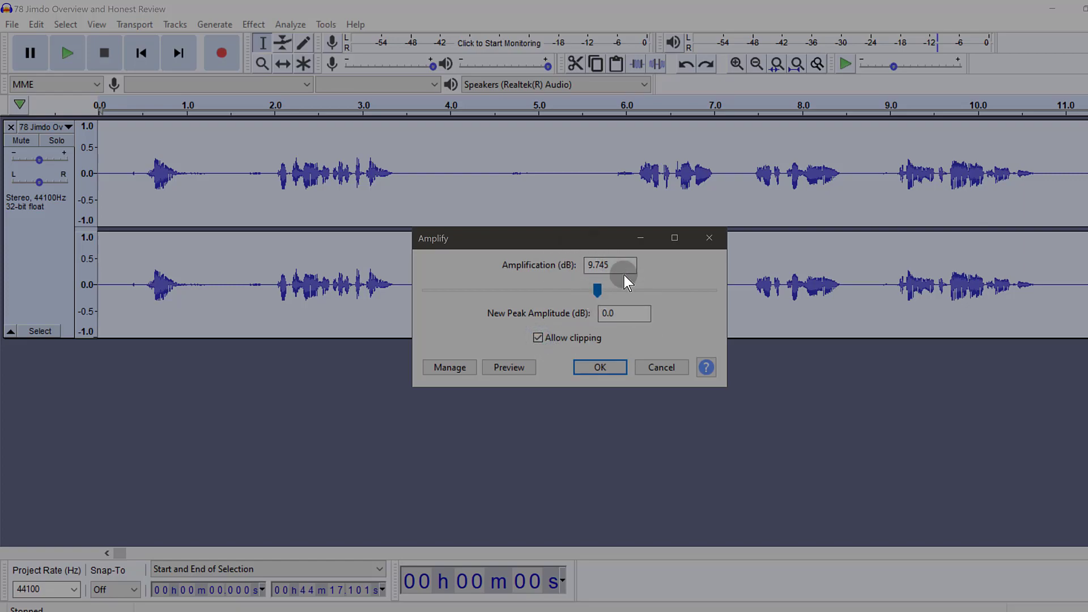
click(595, 275)
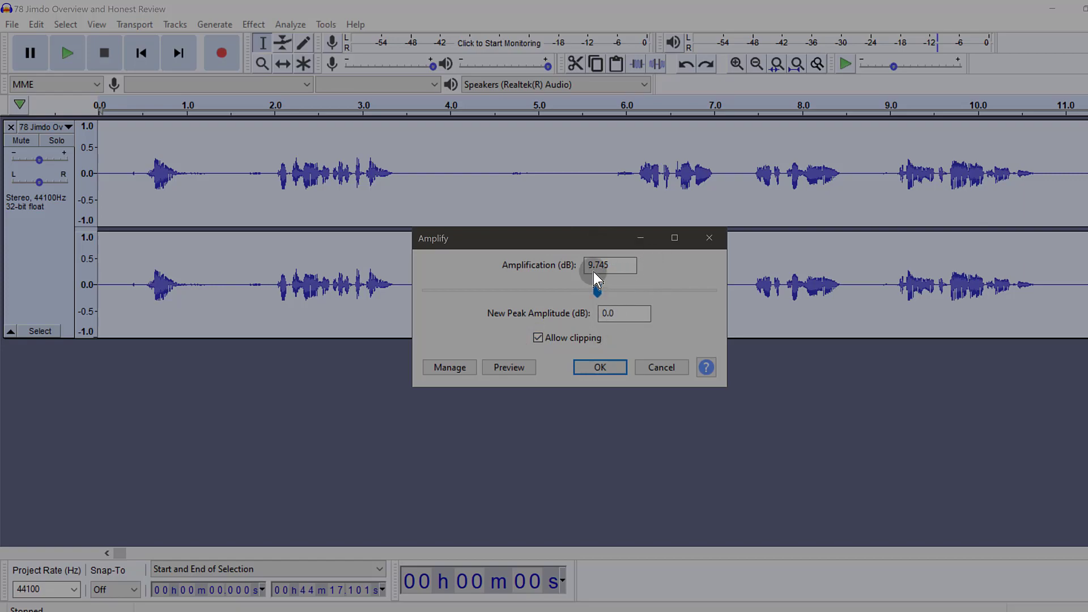
click(627, 317)
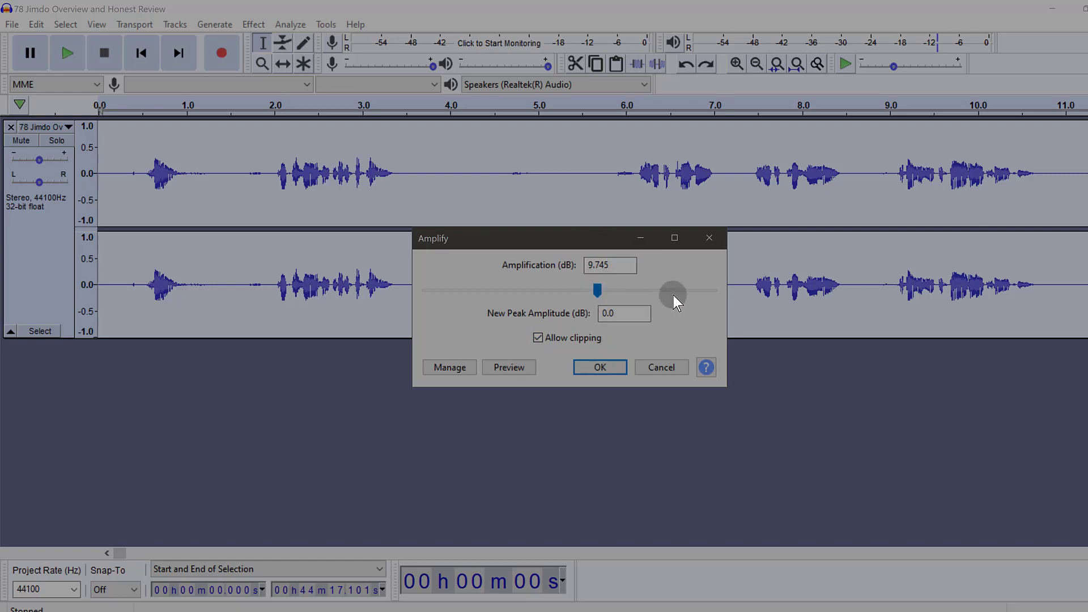
click(566, 264)
click(626, 313)
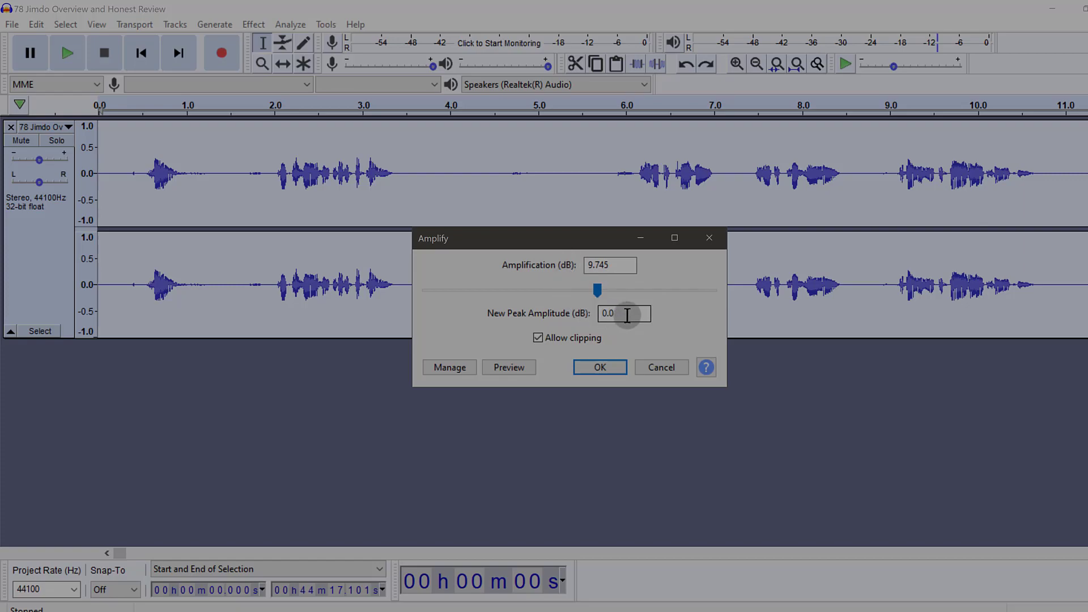
click(596, 309)
Enter 9.745 dB as the Amplification amount
click(616, 265)
drag(616, 265, 585, 265)
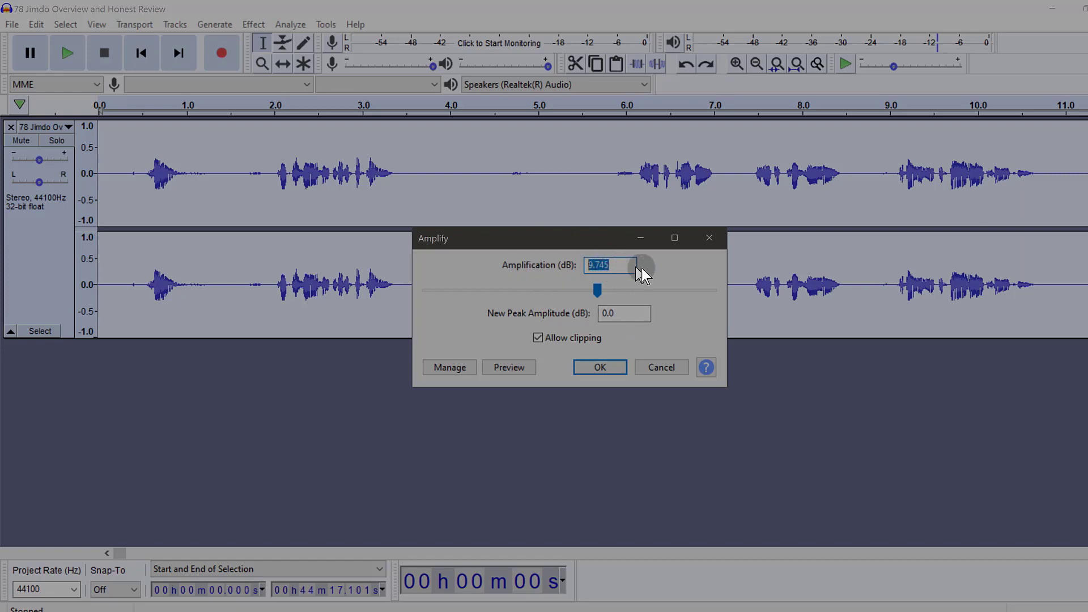
text(9.745)
Apply the 9.745 dB amplification to the stereo speech track
click(601, 365)
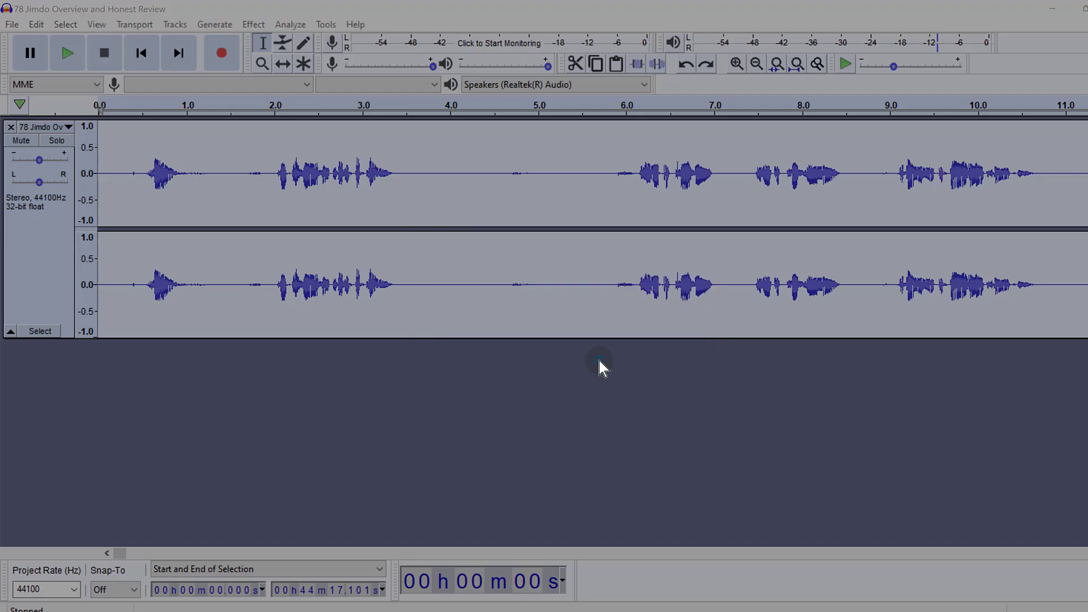